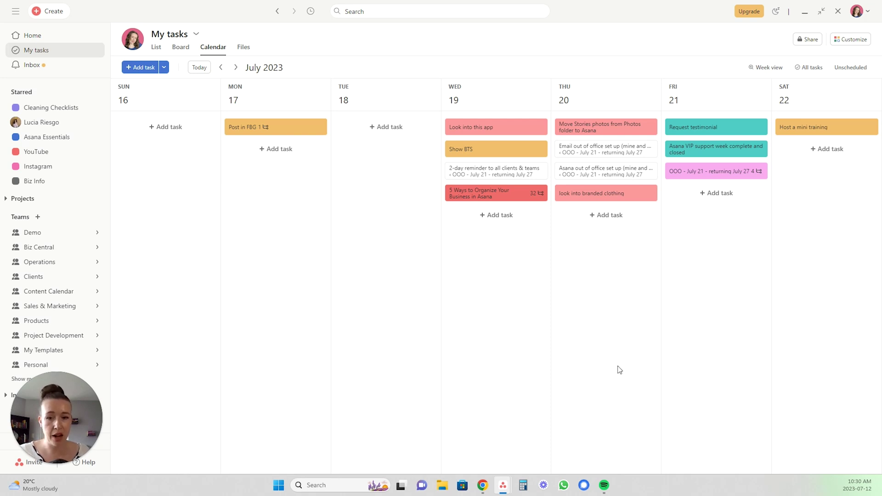
Add a test task on Tuesday 18 in Asana, delete it, then return to Google Calendar
{"action": "left_click", "coordinate": [483, 488]}
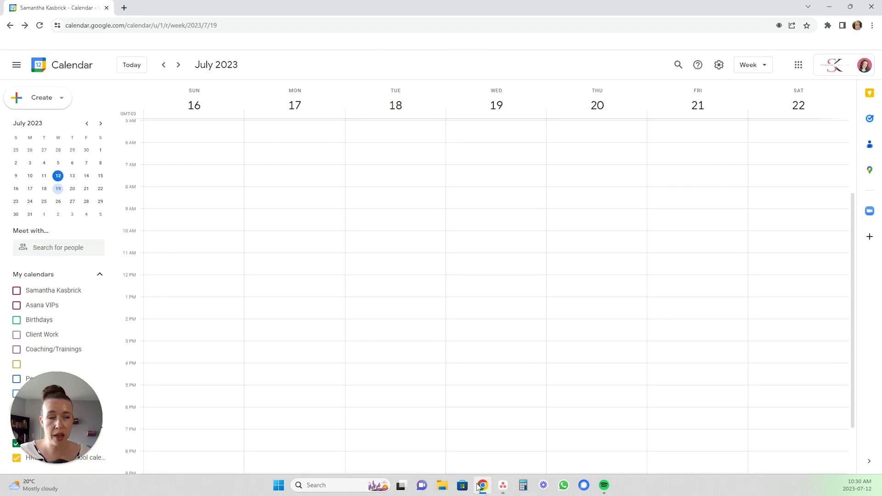
{"action": "left_click", "coordinate": [480, 486]}
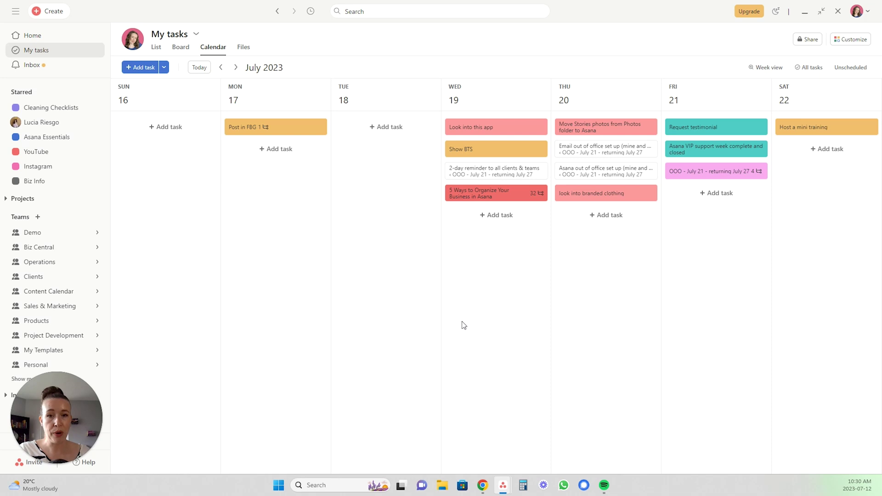
{"action": "left_click", "coordinate": [372, 129]}
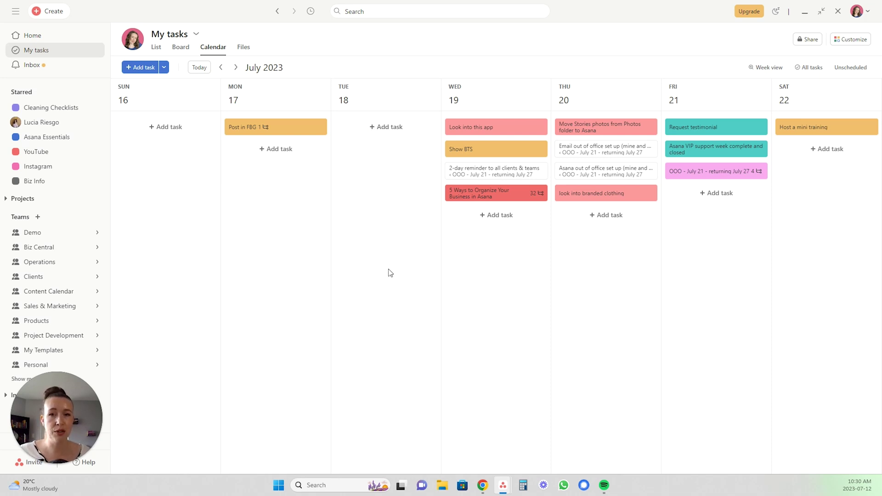
{"action": "type", "text": "task"}
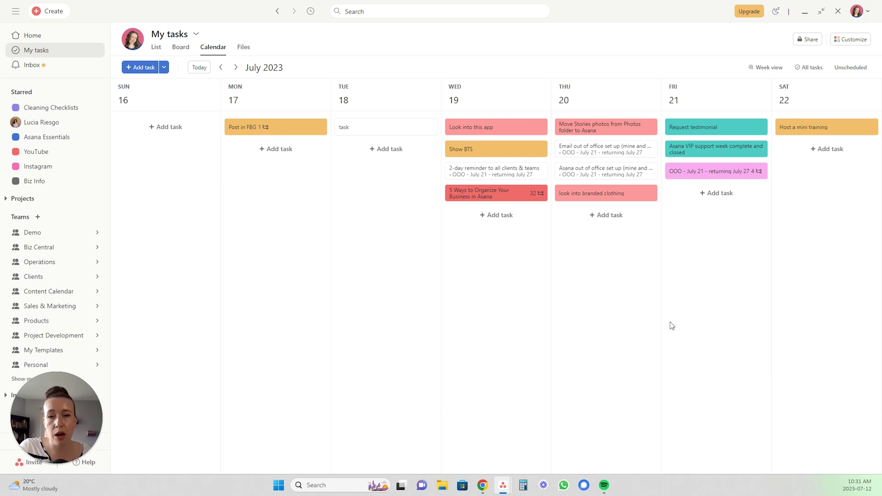
{"action": "key", "text": "Delete"}
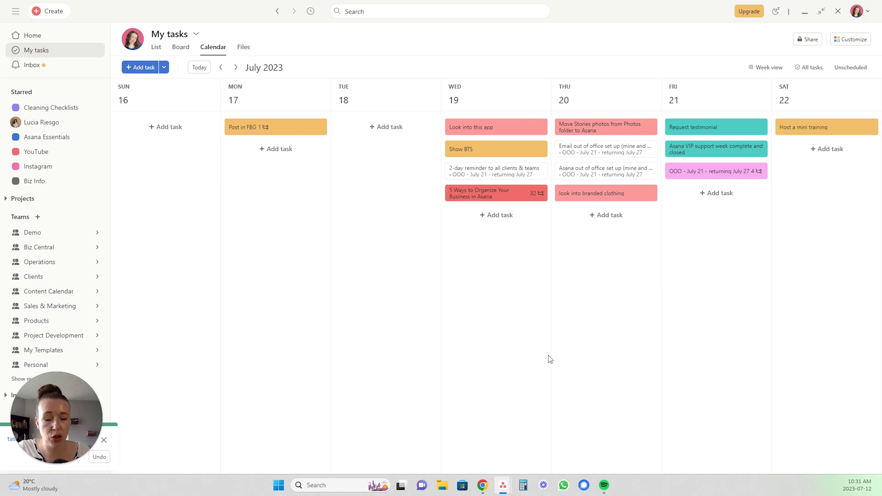
{"action": "left_click", "coordinate": [482, 491]}
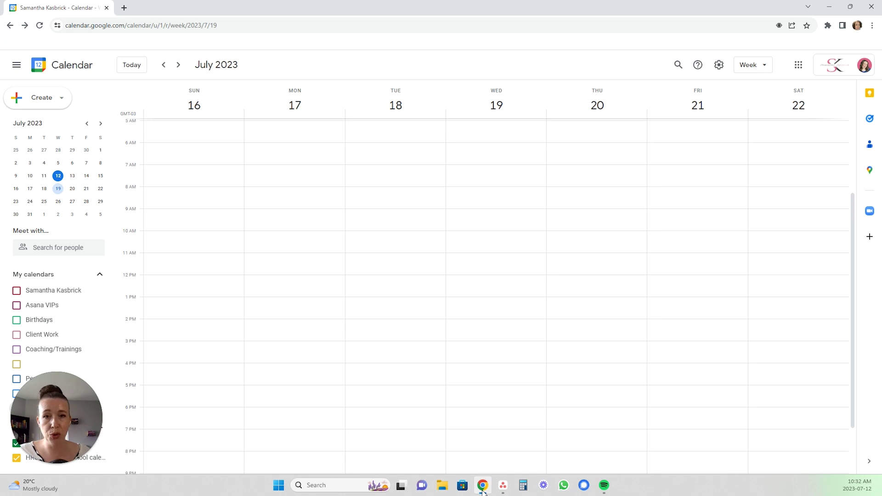
Create a Monday 9:30–10:30am Projects event repeating weekly on Monday, Wednesday and Friday
{"action": "mouse_move", "coordinate": [501, 492]}
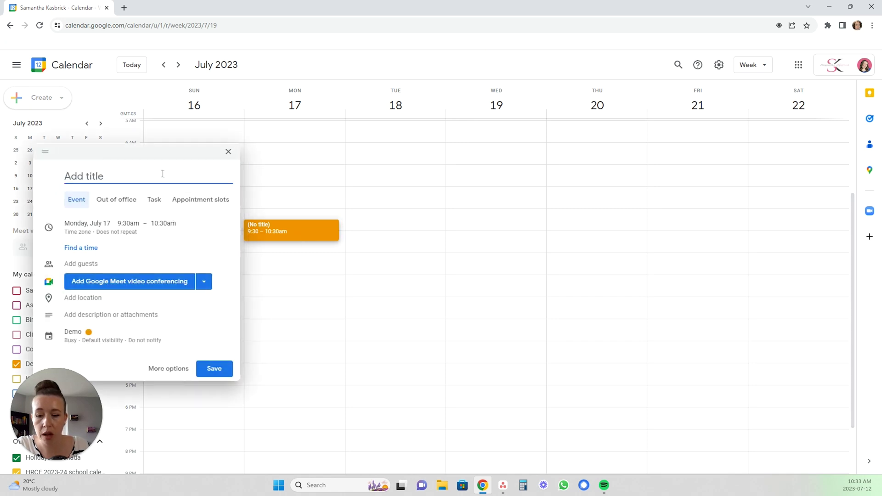
{"action": "type", "text": "Projects"}
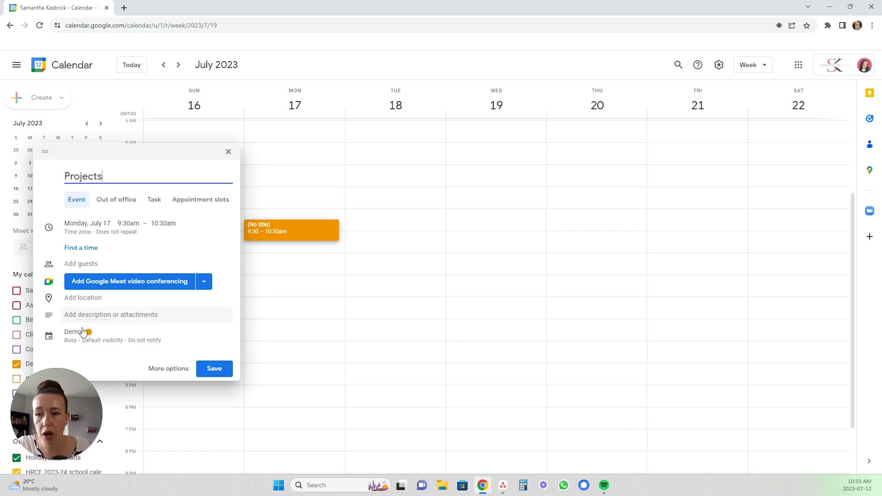
{"action": "left_click", "coordinate": [222, 370]}
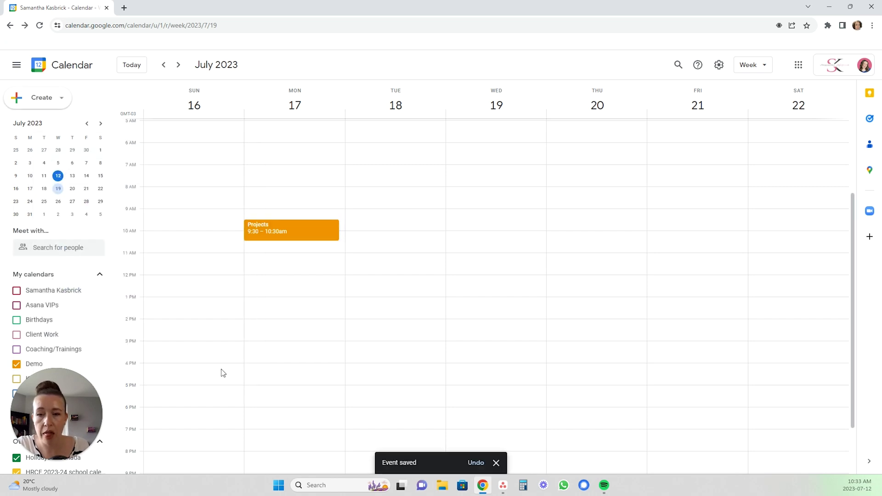
{"action": "left_click", "coordinate": [285, 235]}
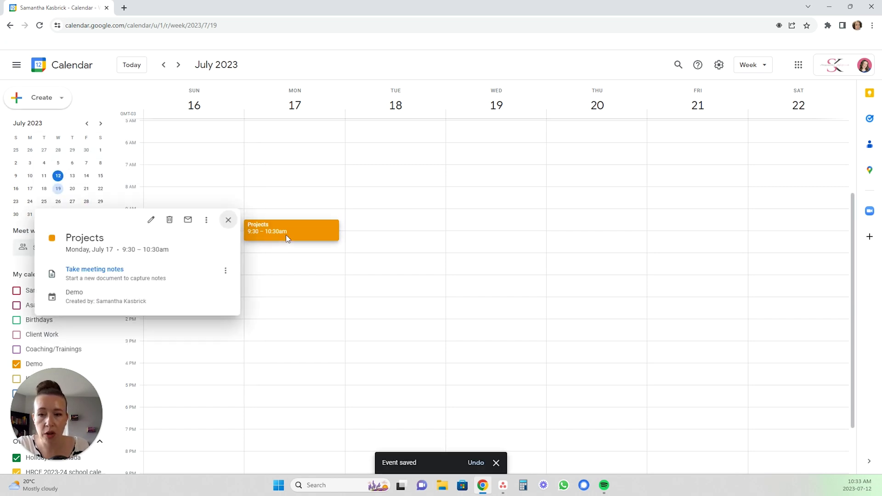
{"action": "left_click", "coordinate": [151, 220]}
{"action": "left_click", "coordinate": [100, 118]}
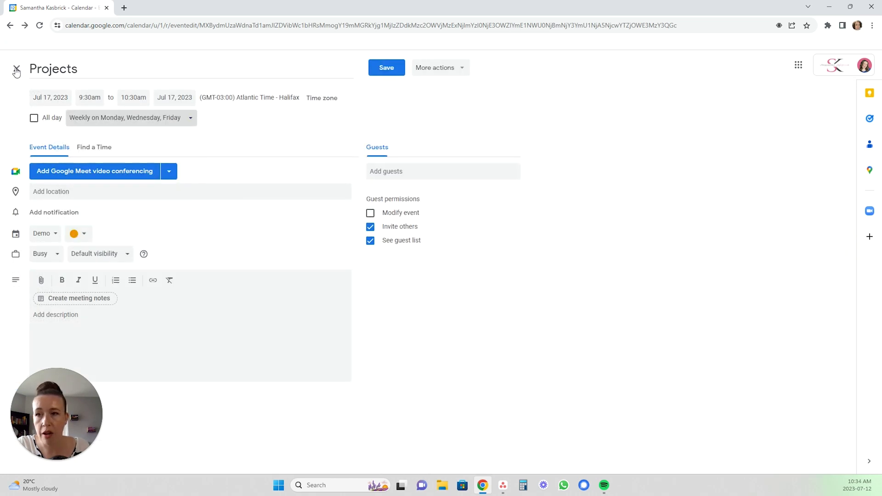
{"action": "left_click", "coordinate": [382, 69]}
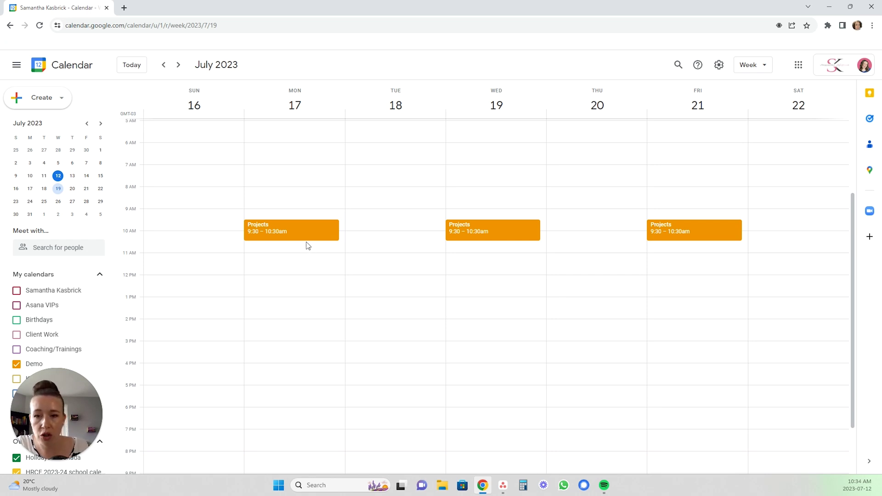
Create a Client work event Monday 10:30am–12pm set to repeat daily
{"action": "left_click_drag", "start_coordinate": [308, 245], "coordinate": [312, 271]}
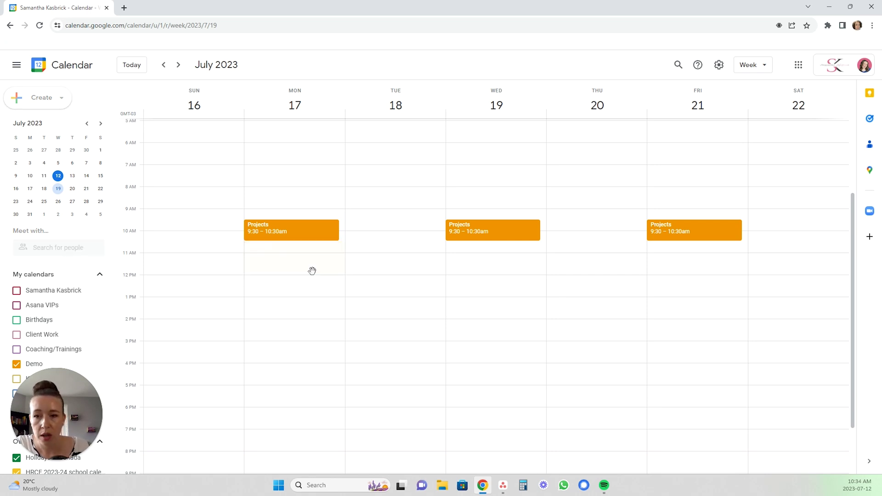
{"action": "mouse_move", "coordinate": [257, 225]}
{"action": "type", "text": "Clien"}
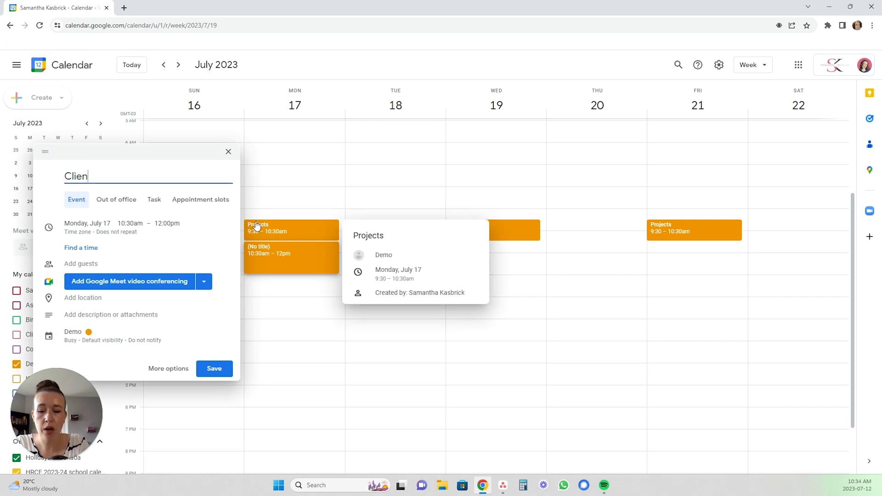
{"action": "type", "text": "t work"}
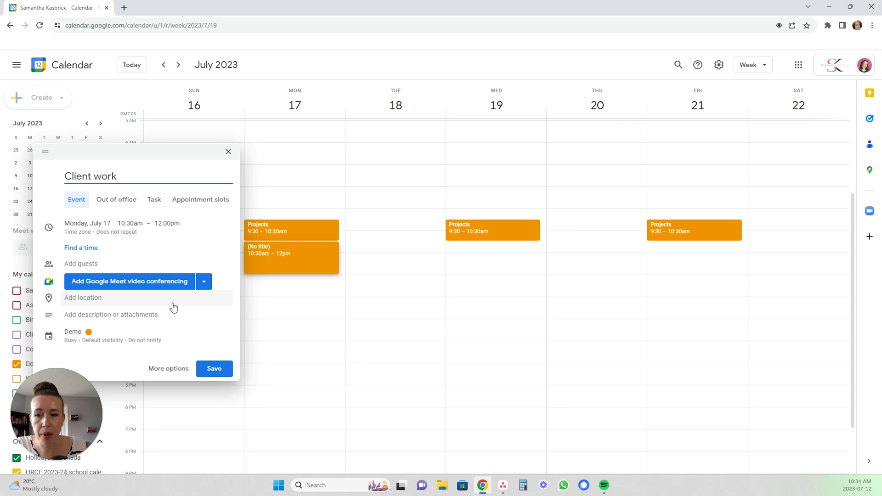
{"action": "left_click", "coordinate": [113, 232]}
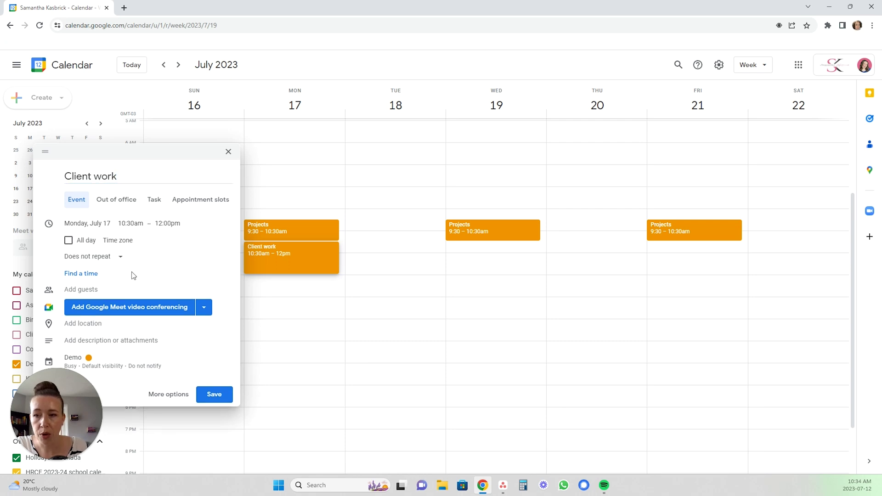
{"action": "left_click", "coordinate": [97, 256]}
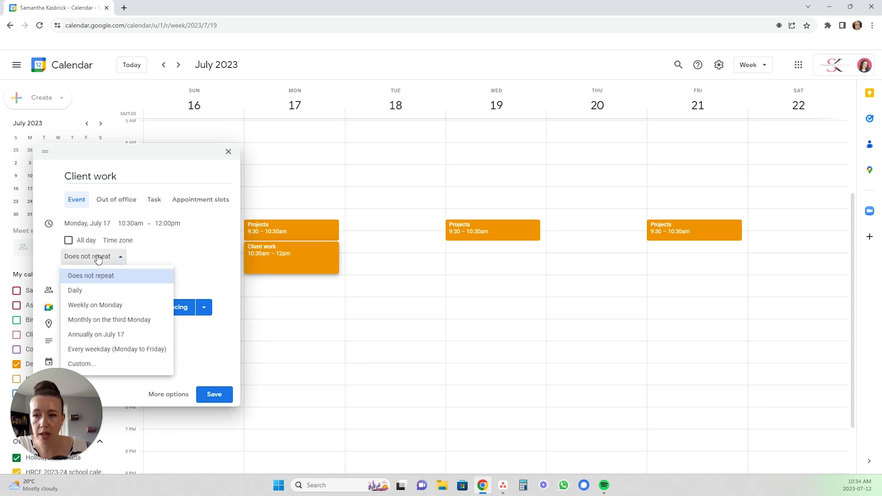
{"action": "left_click", "coordinate": [111, 295]}
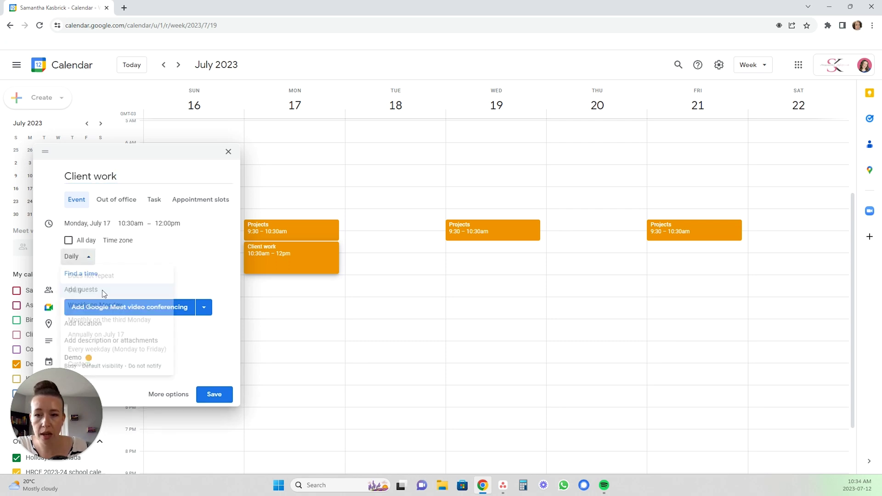
{"action": "left_click", "coordinate": [212, 394]}
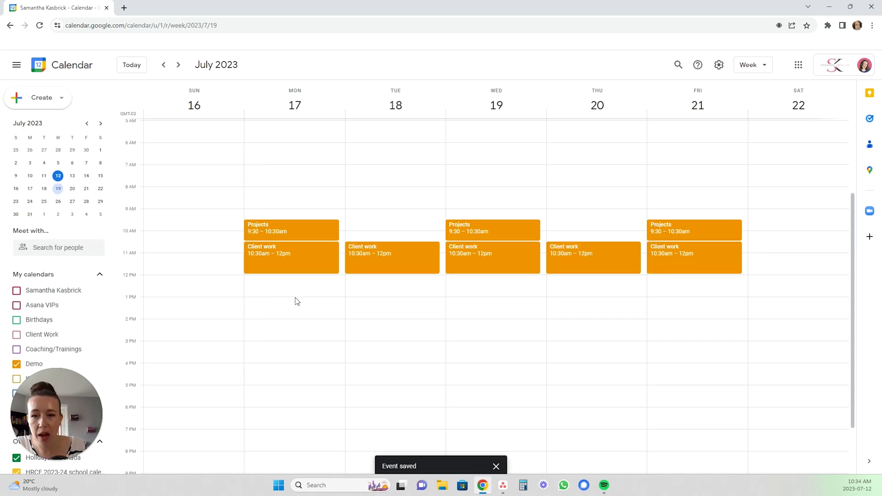
Add a Lunch event Monday 12–1pm repeating every weekday
{"action": "left_click", "coordinate": [283, 297]}
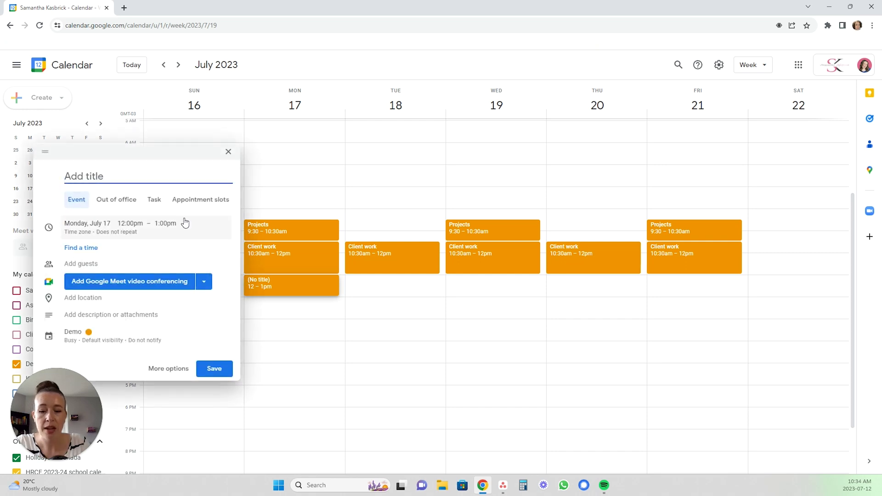
{"action": "type", "text": "Lunch"}
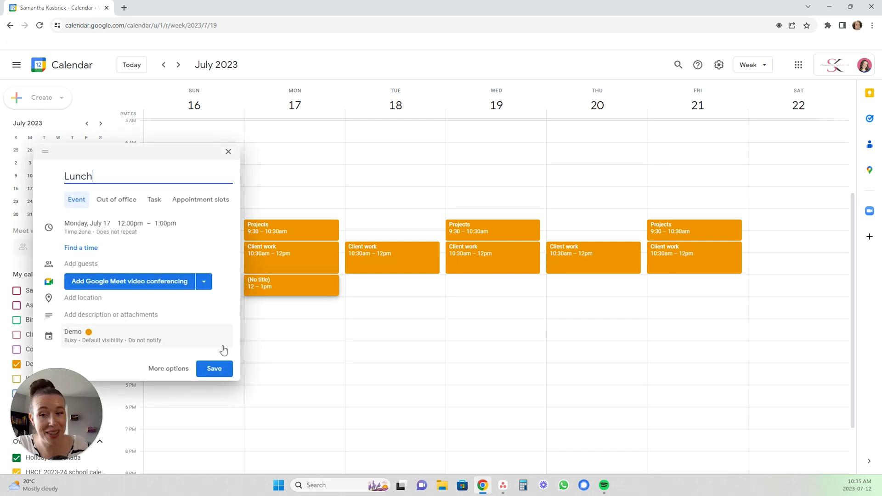
{"action": "left_click", "coordinate": [125, 233]}
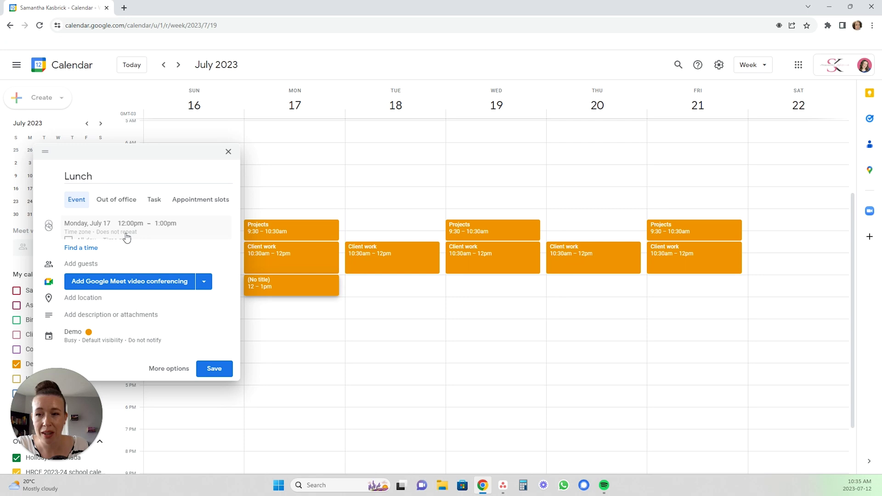
{"action": "left_click", "coordinate": [113, 257]}
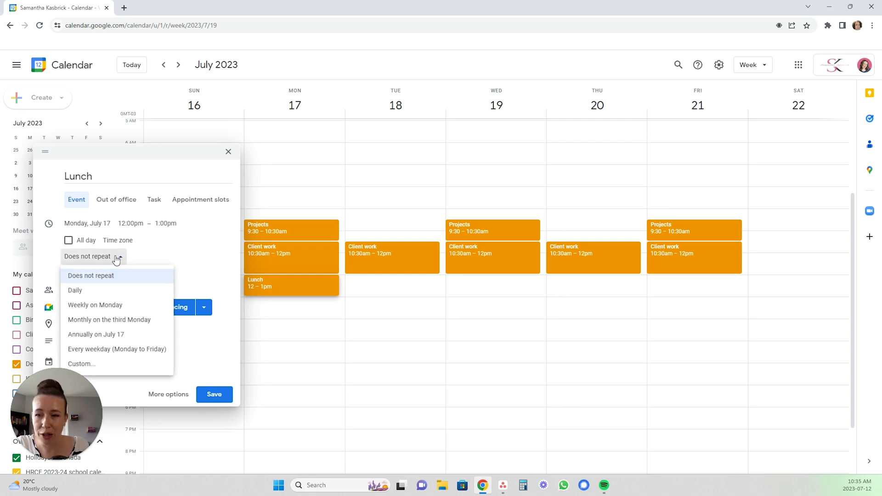
{"action": "left_click", "coordinate": [105, 349]}
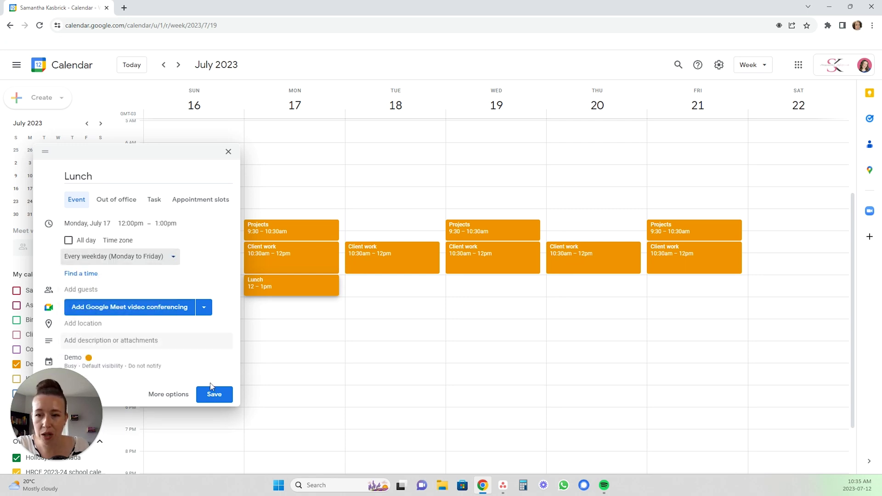
{"action": "left_click", "coordinate": [211, 394]}
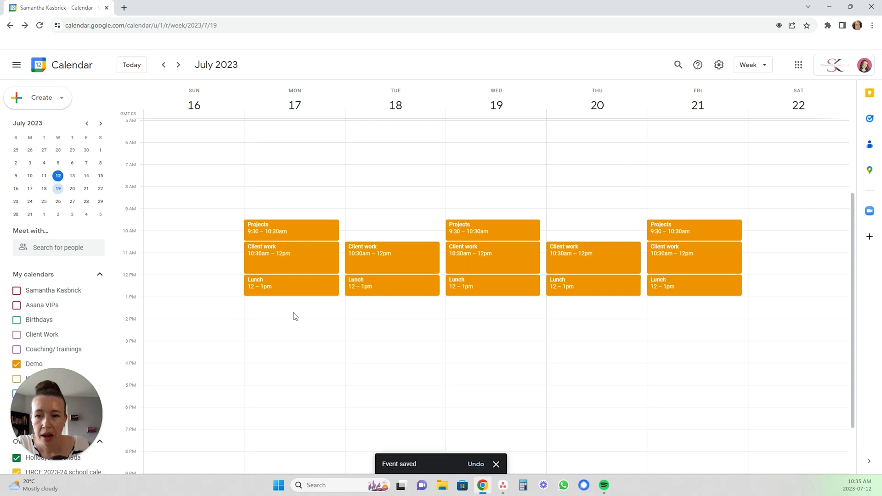
Block Client work 1–2:30pm and draft a Learning event at 2:30pm repeating every weekday
{"action": "left_click_drag", "start_coordinate": [303, 302], "coordinate": [304, 327]}
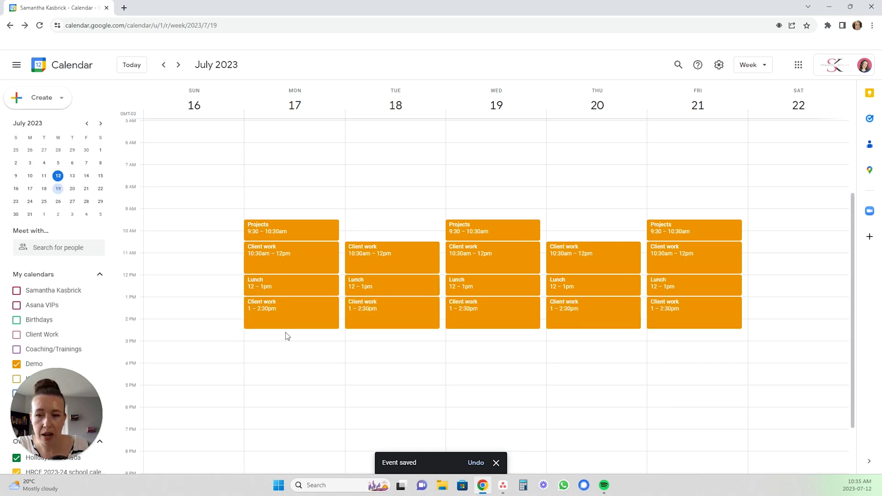
{"action": "left_click_drag", "start_coordinate": [285, 337], "coordinate": [288, 338]}
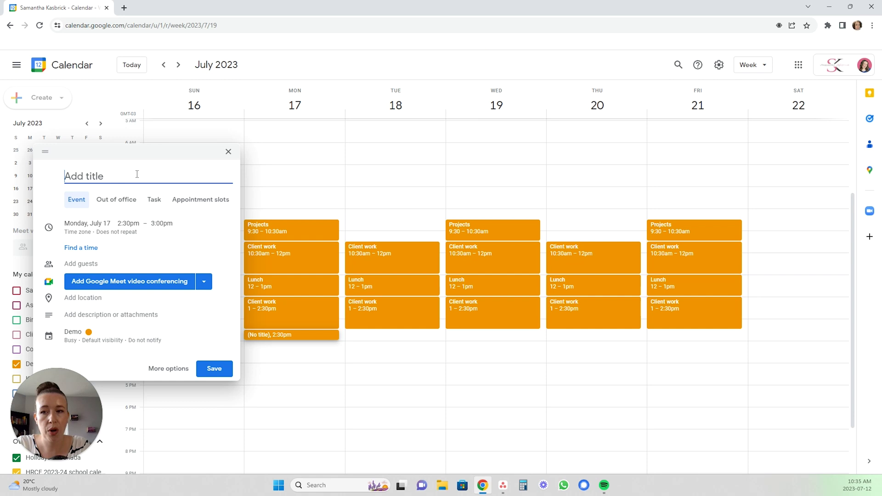
{"action": "type", "text": "Learni"}
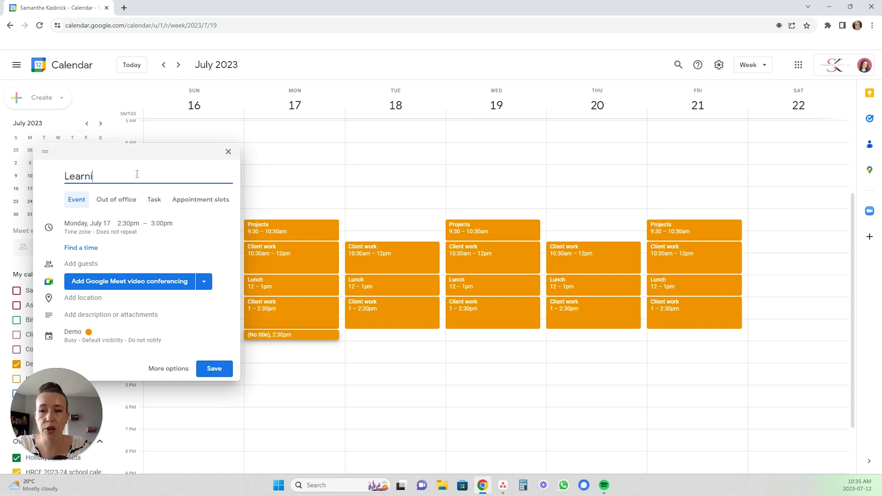
{"action": "type", "text": "ng"}
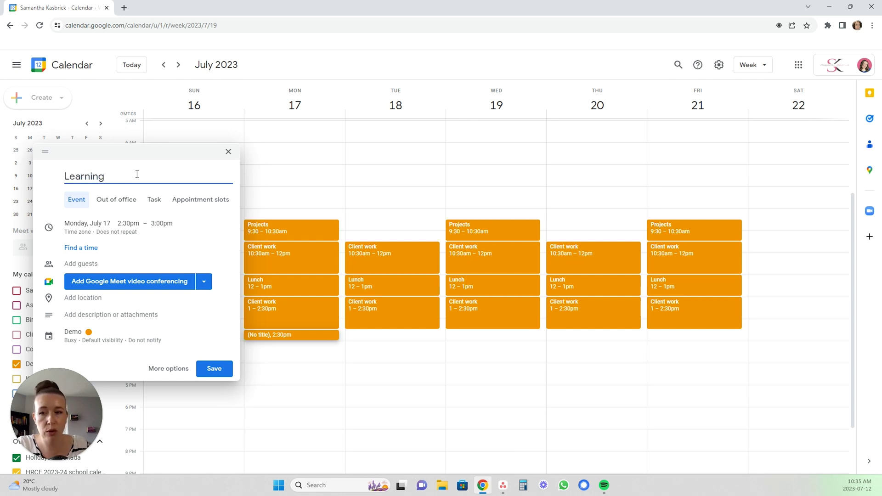
{"action": "left_click", "coordinate": [112, 233]}
{"action": "left_click", "coordinate": [117, 260]}
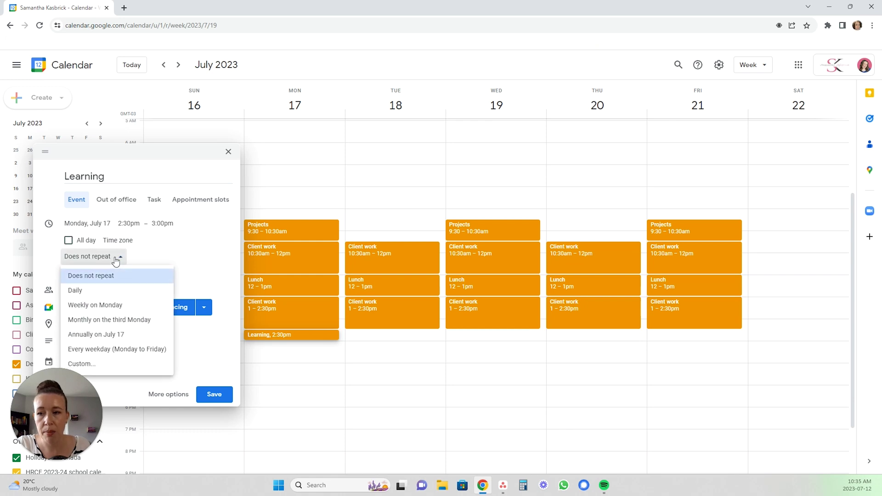
{"action": "left_click", "coordinate": [125, 351]}
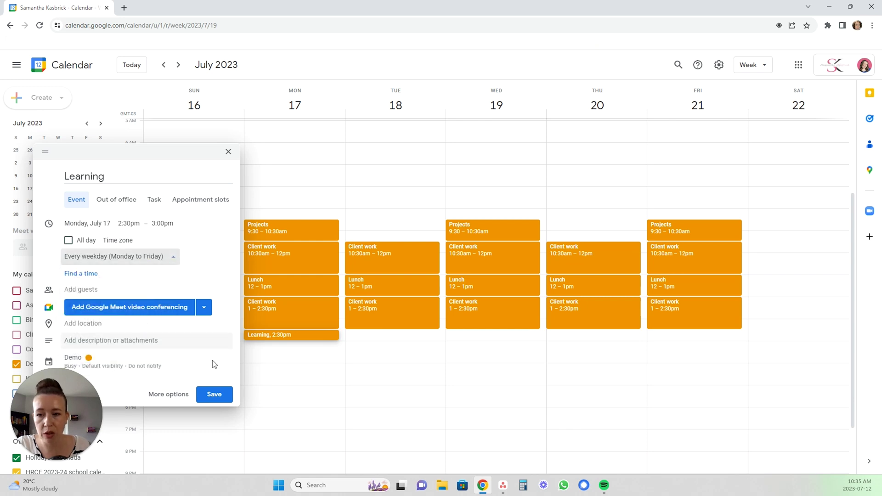
Save the weekday Learning block and add an Emails event at 3pm Monday
{"action": "left_click", "coordinate": [298, 349]}
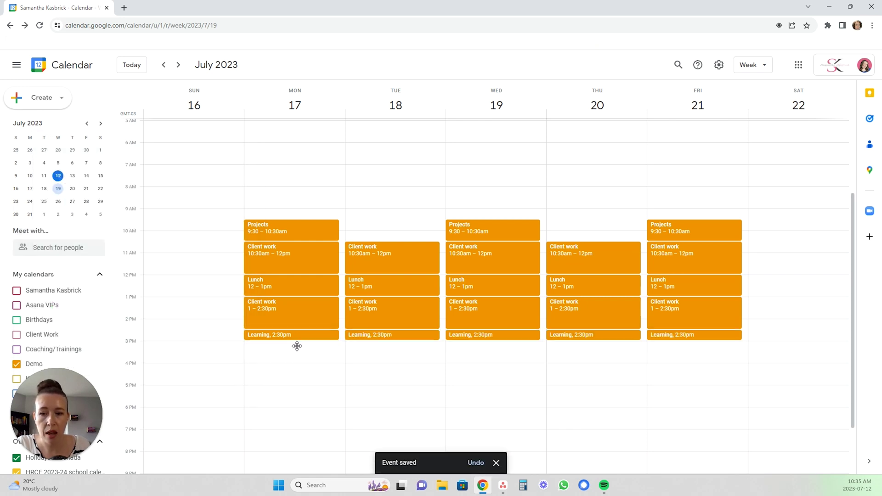
{"action": "left_click", "coordinate": [298, 349]}
{"action": "left_click", "coordinate": [298, 349]}
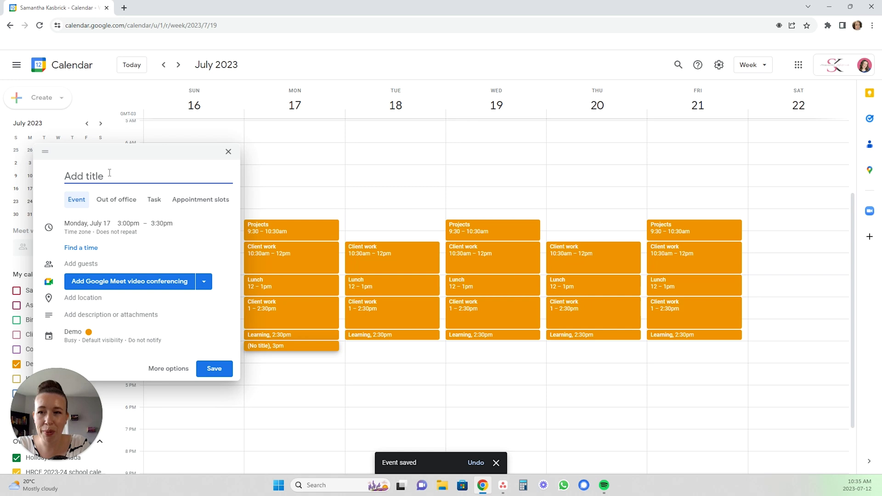
{"action": "type", "text": "Email"}
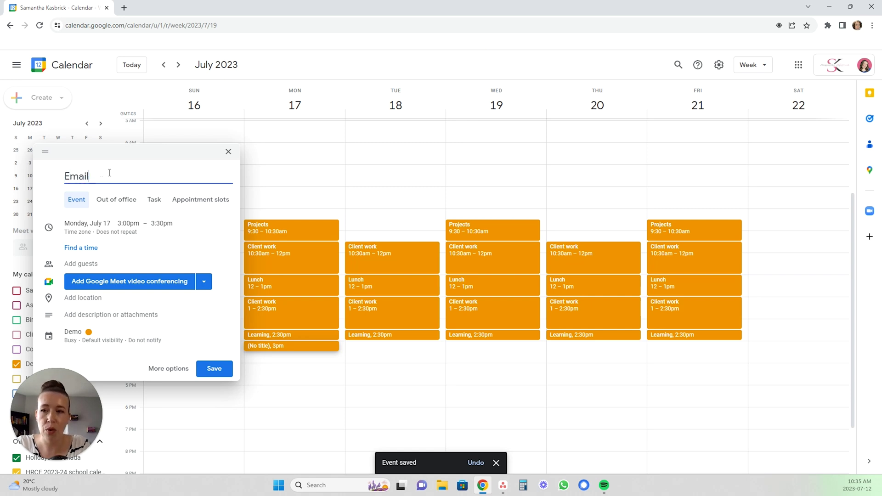
{"action": "type", "text": "s"}
{"action": "key", "text": "Return"}
Add a YouTube event at 9:30–10:30am on Tuesday and Thursday
{"action": "left_click", "coordinate": [412, 235]}
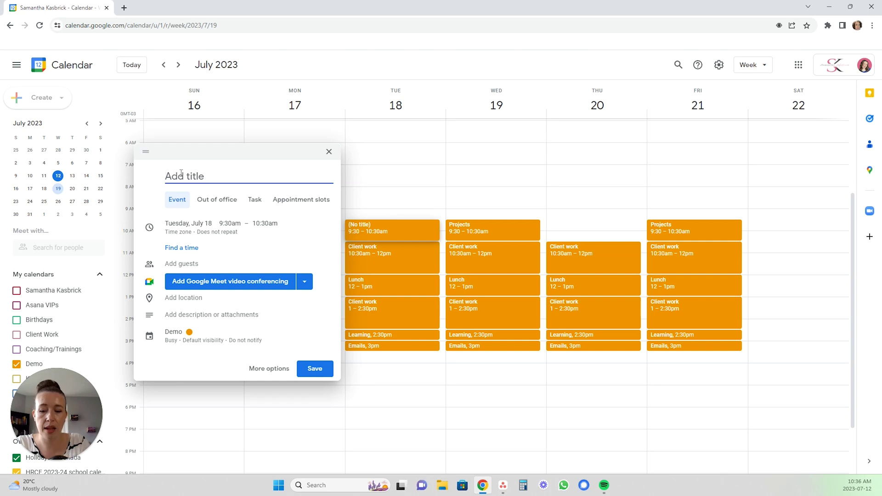
{"action": "type", "text": "YouT"}
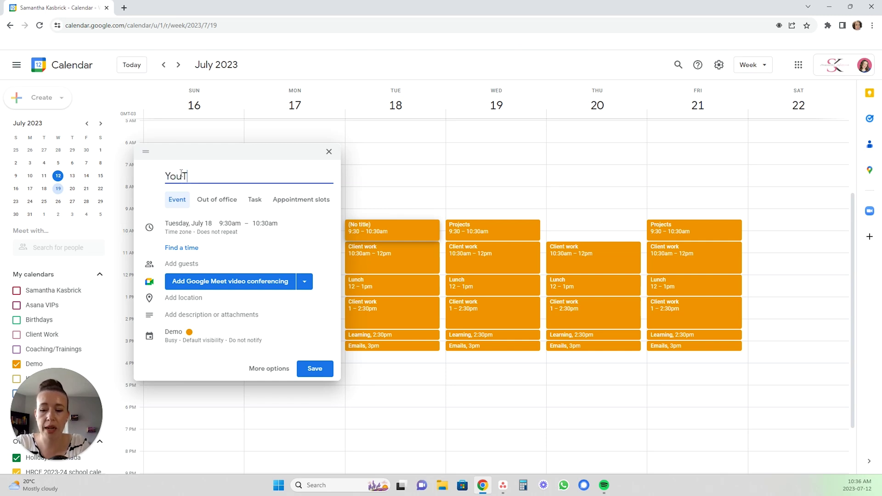
{"action": "type", "text": "ube"}
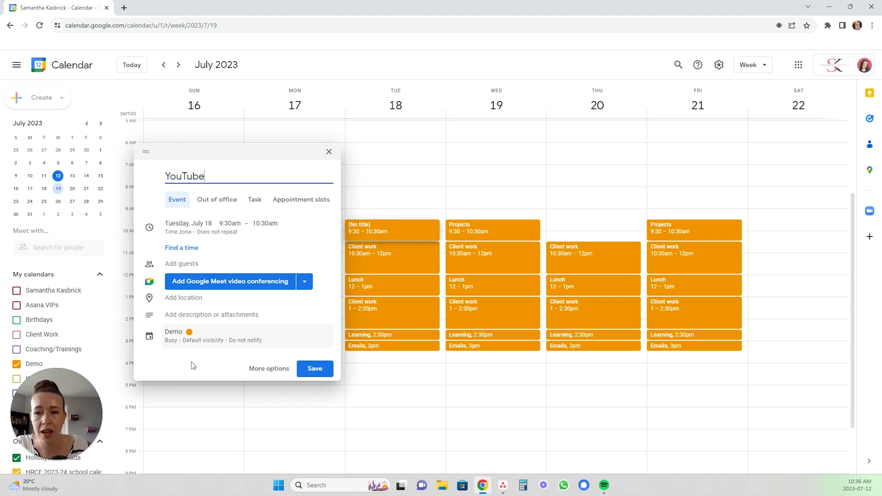
{"action": "key", "text": "Return"}
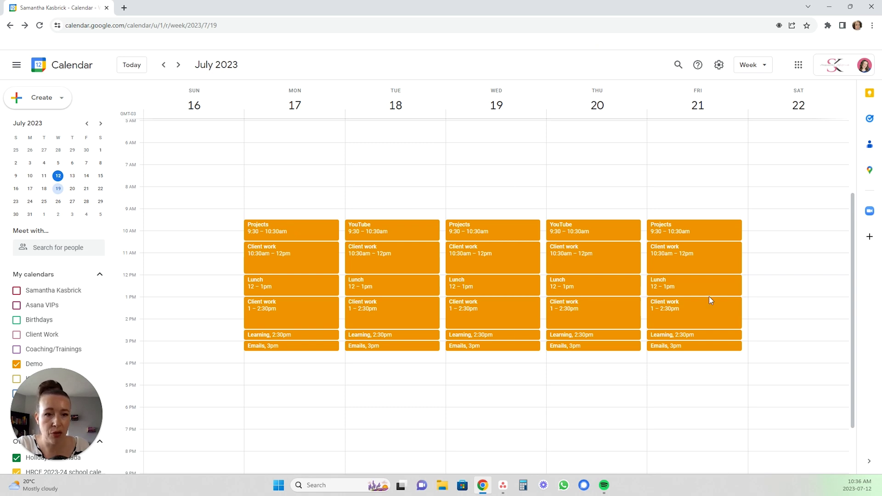
In Asana My tasks, add an Outline Asana Essentials task on Monday the 17th
{"action": "mouse_move", "coordinate": [504, 492]}
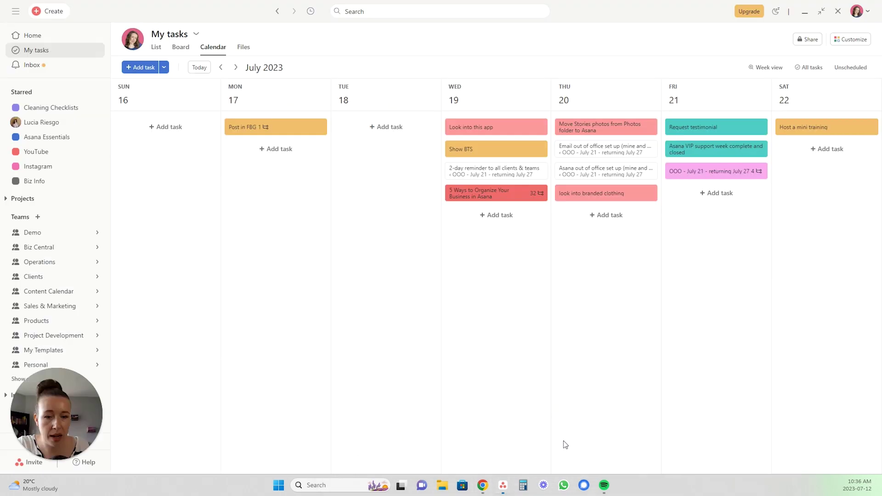
{"action": "left_click", "coordinate": [564, 442]}
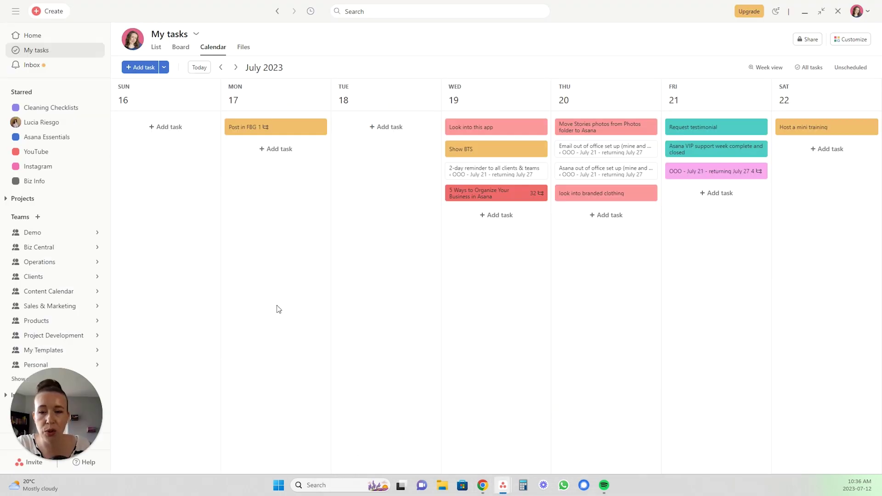
{"action": "left_click", "coordinate": [275, 150]}
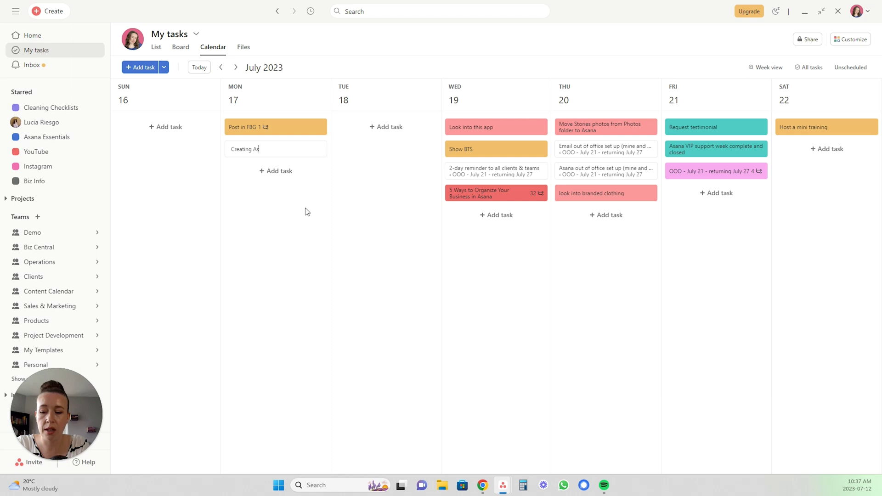
{"action": "type", "text": "Creating As"}
{"action": "key", "text": "BackSpace"}
{"action": "key", "text": "BackSpace"}
{"action": "key", "text": "BackSpace"}
{"action": "key", "text": "BackSpace"}
{"action": "key", "text": "BackSpace"}
{"action": "key", "text": "BackSpace"}
{"action": "type", "text": "e Asana Essentials"}
{"action": "key", "text": "Return"}
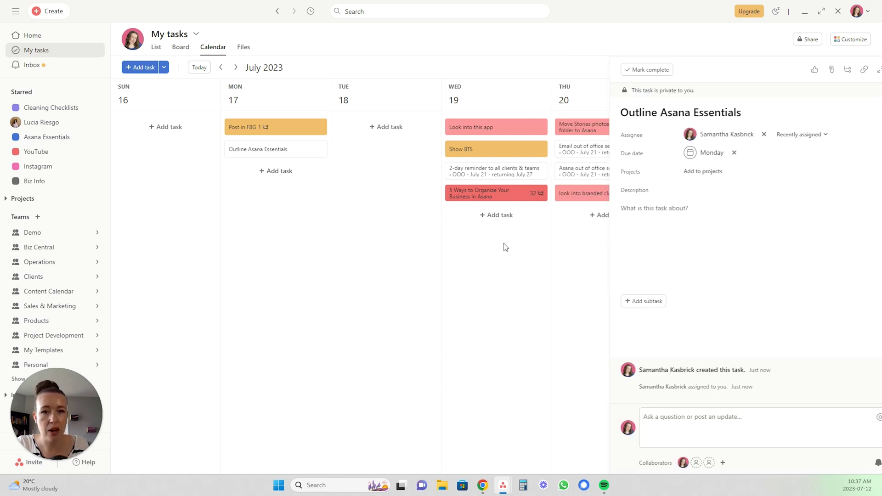
{"action": "left_click", "coordinate": [506, 247]}
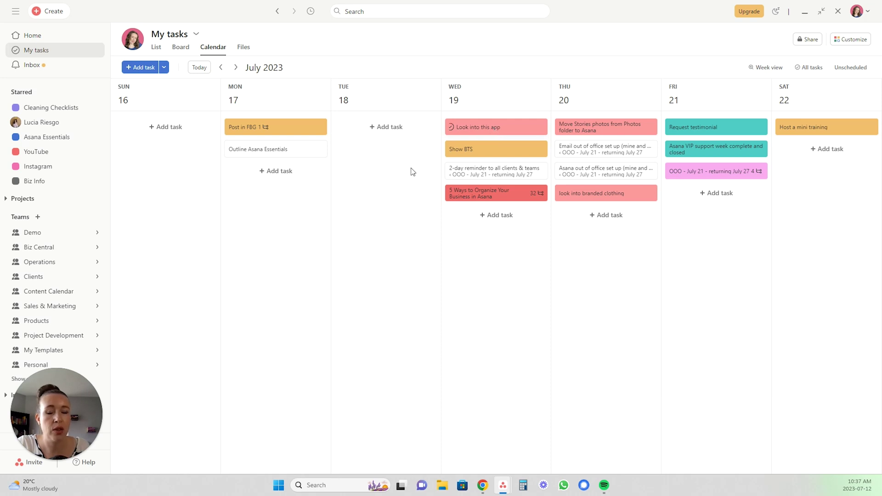
Add Work on Module 1 on Wednesday and Work on Module 2 on Friday
{"action": "left_click", "coordinate": [492, 225]}
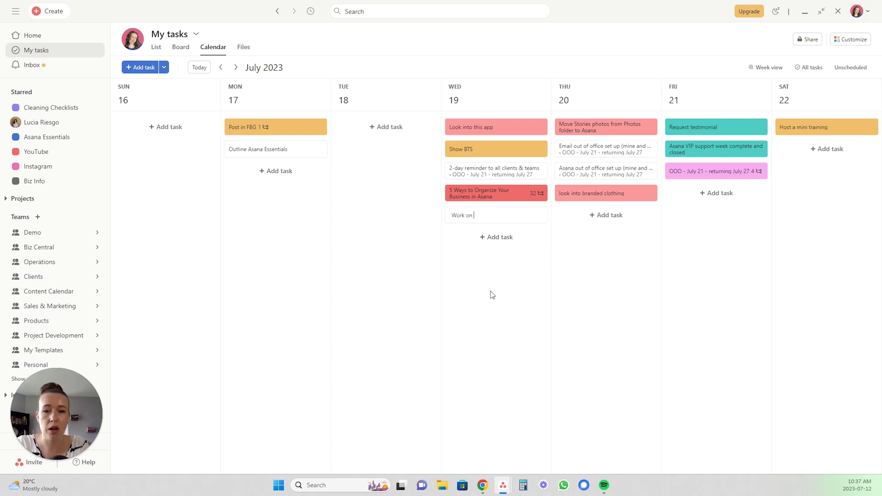
{"action": "type", "text": "Work on Module 1"}
{"action": "left_click", "coordinate": [492, 296]}
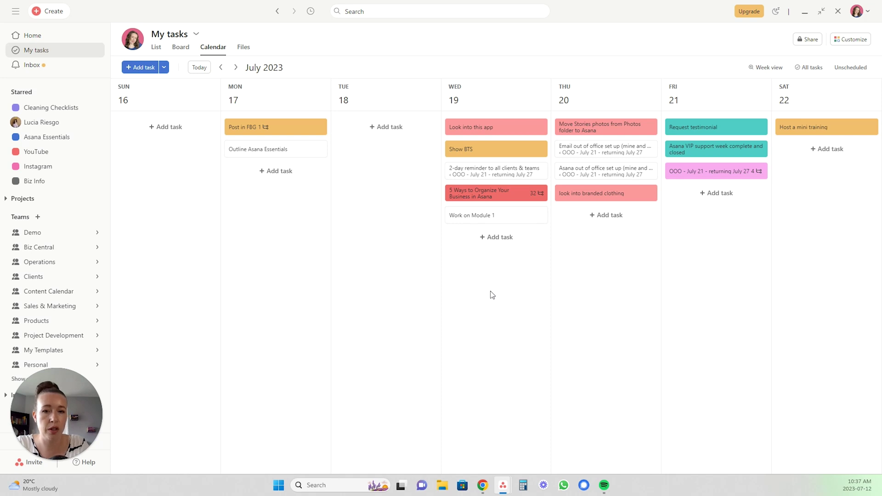
{"action": "left_click", "coordinate": [722, 212]}
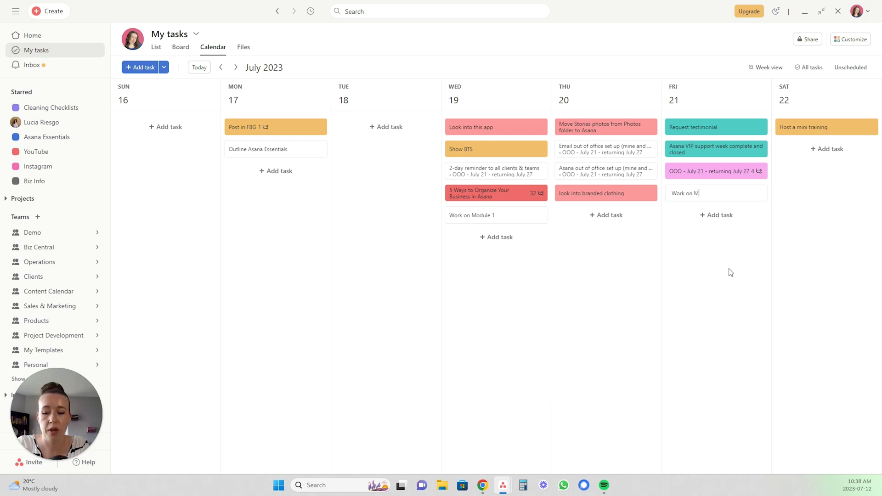
{"action": "left_click", "coordinate": [731, 273]}
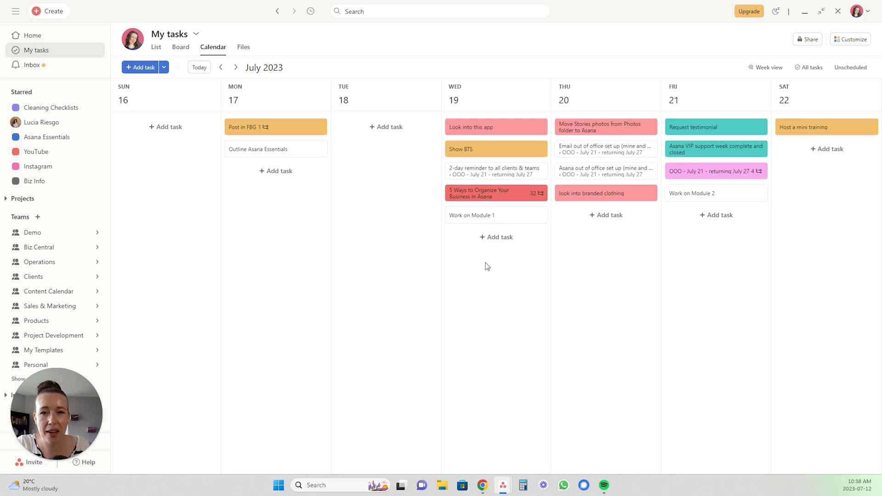
{"action": "left_click", "coordinate": [286, 172]}
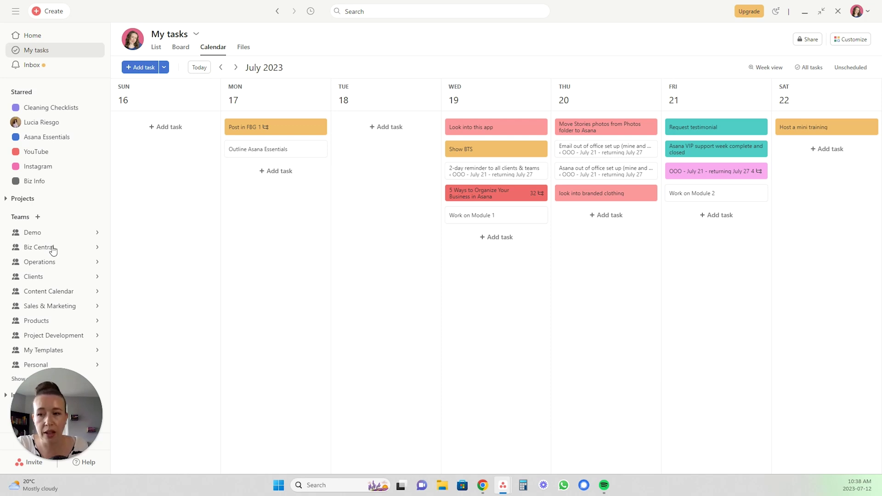
Add a Watch specific lesson task under Monday 17 and review its details
{"action": "mouse_move", "coordinate": [59, 248]}
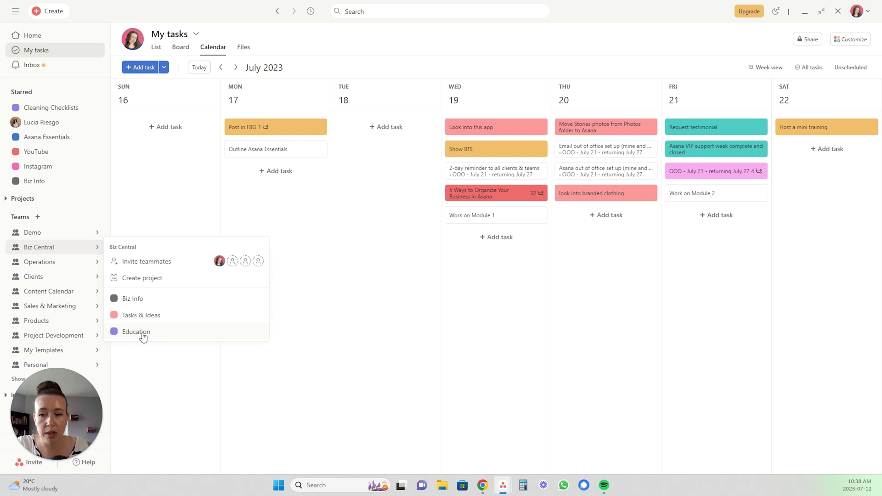
{"action": "left_click", "coordinate": [280, 173]}
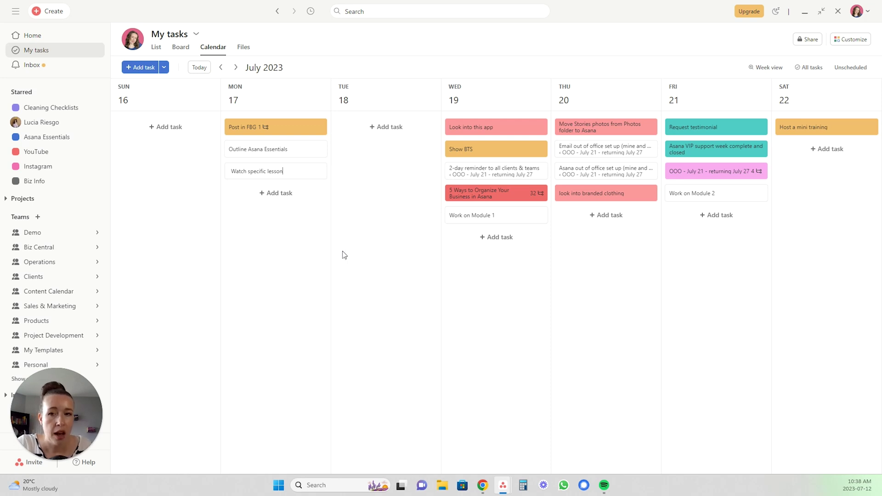
{"action": "left_click", "coordinate": [282, 177]}
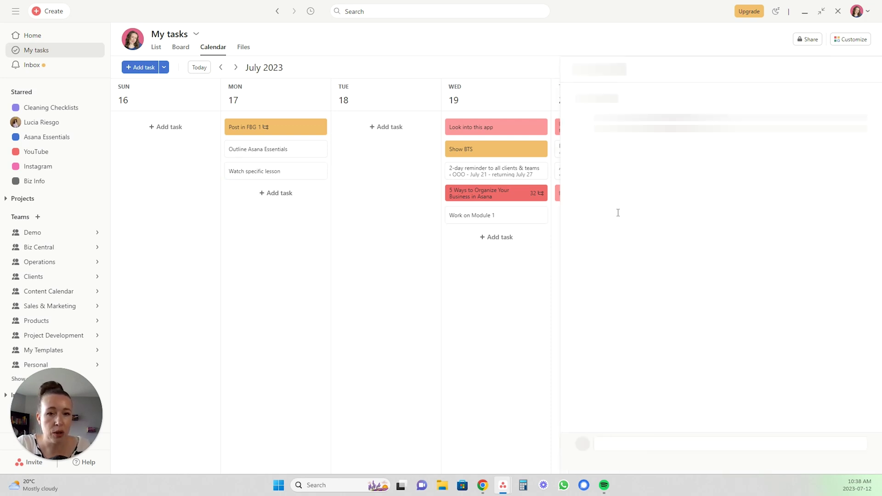
{"action": "left_click", "coordinate": [616, 215]}
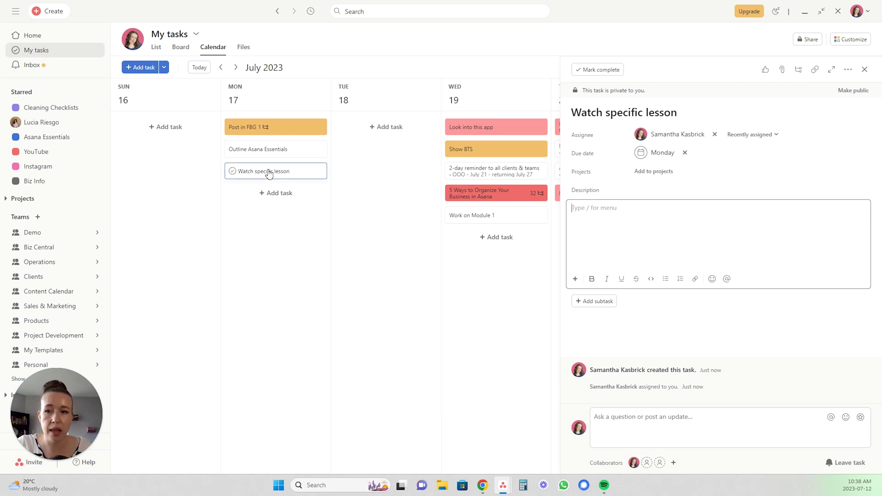
{"action": "left_click", "coordinate": [293, 315]}
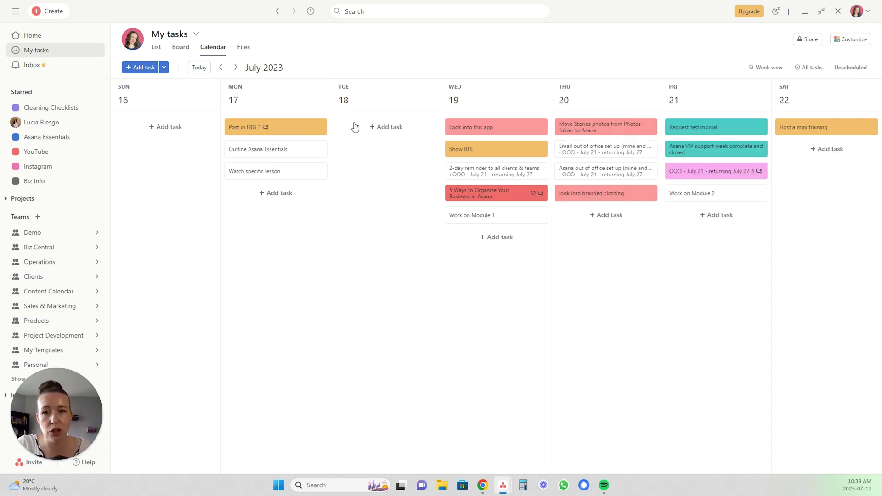
Add Create thumbnail on Tuesday 18 and Edit video on Thursday 20, then return to Google Calendar
{"action": "left_click", "coordinate": [381, 128]}
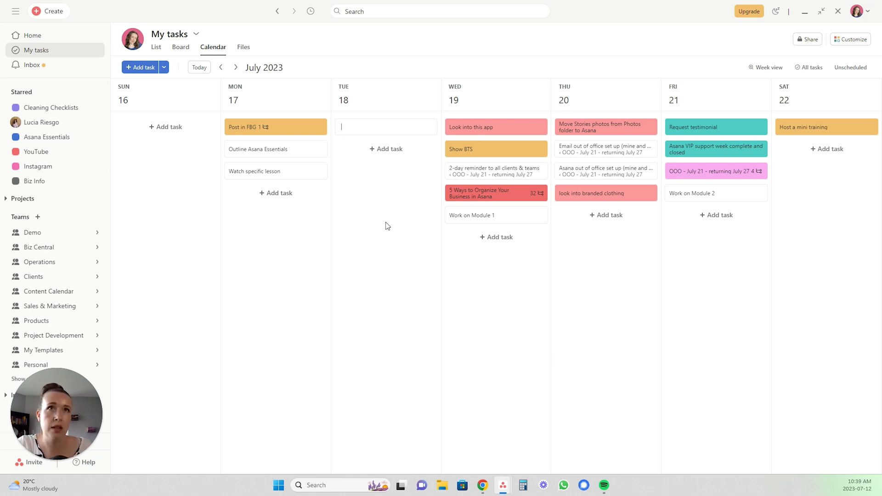
{"action": "key", "text": "Escape"}
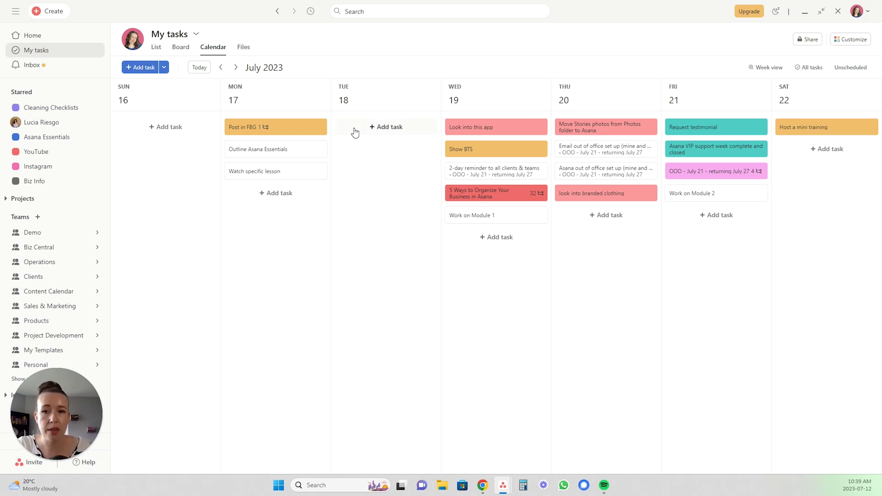
{"action": "left_click", "coordinate": [409, 131]}
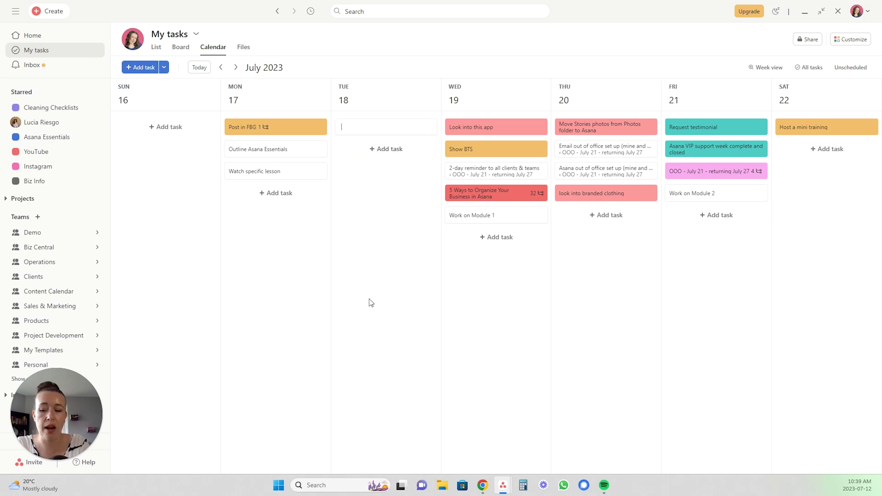
{"action": "type", "text": "Create thumbnail"}
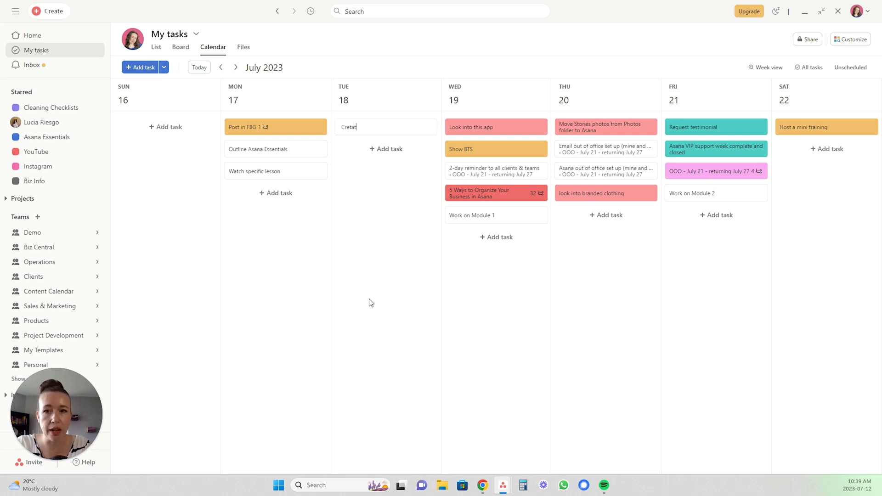
{"action": "left_click", "coordinate": [629, 260]}
{"action": "type", "text": "Edit video"}
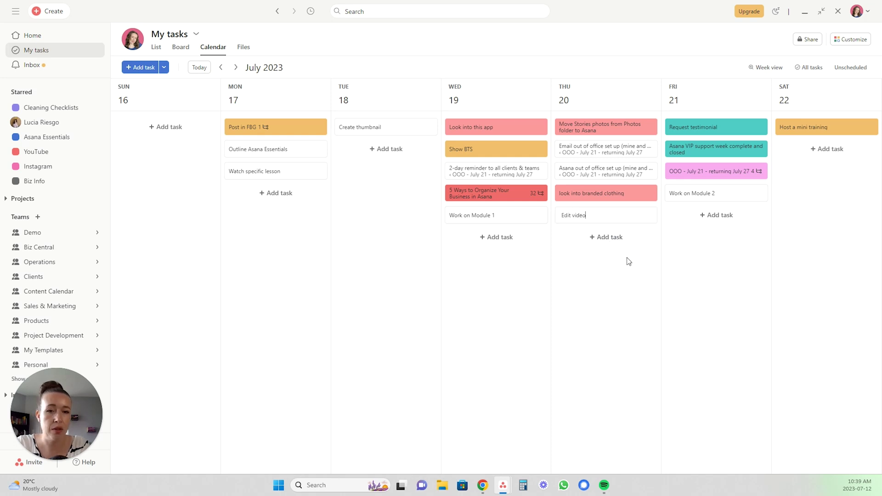
{"action": "key", "text": "Return"}
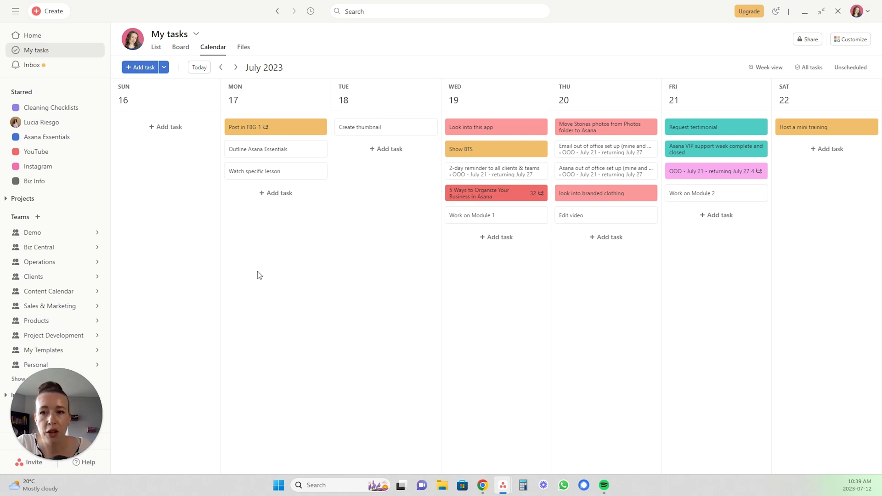
{"action": "left_click", "coordinate": [483, 486]}
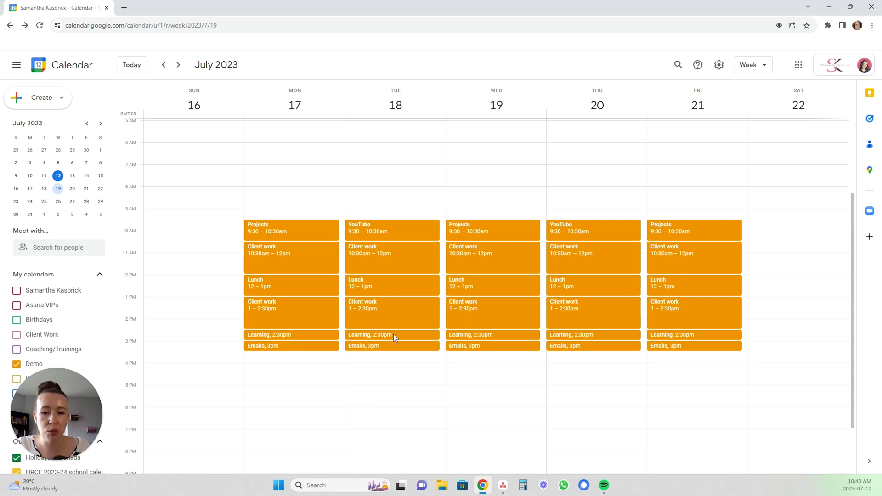
{"action": "mouse_move", "coordinate": [506, 488]}
{"action": "left_click", "coordinate": [575, 436]}
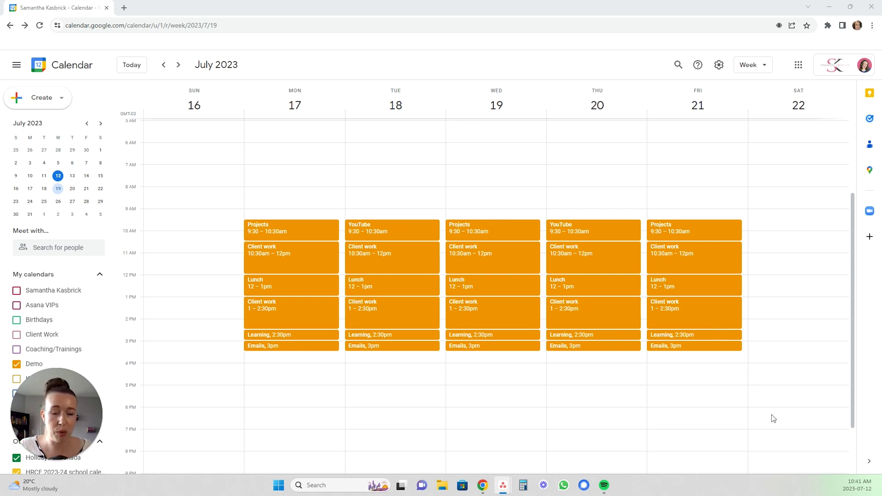
Jump back to the current July 9–15 week with the T shortcut
{"action": "key", "text": "t"}
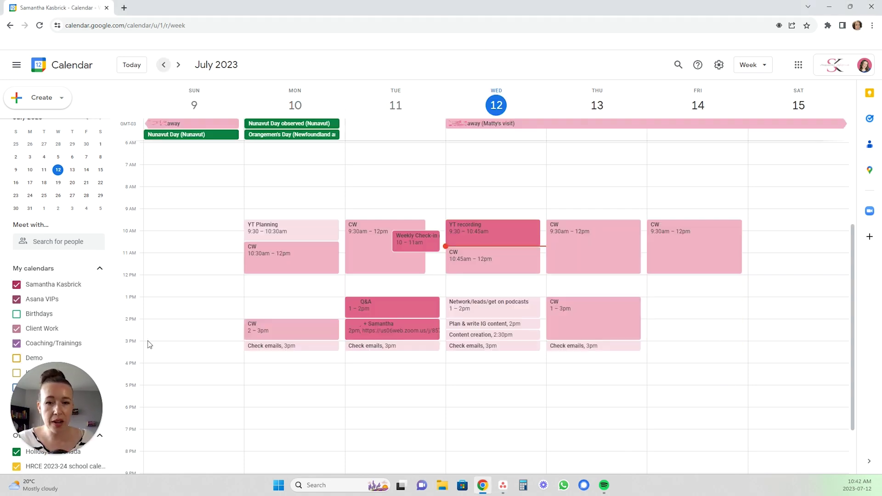